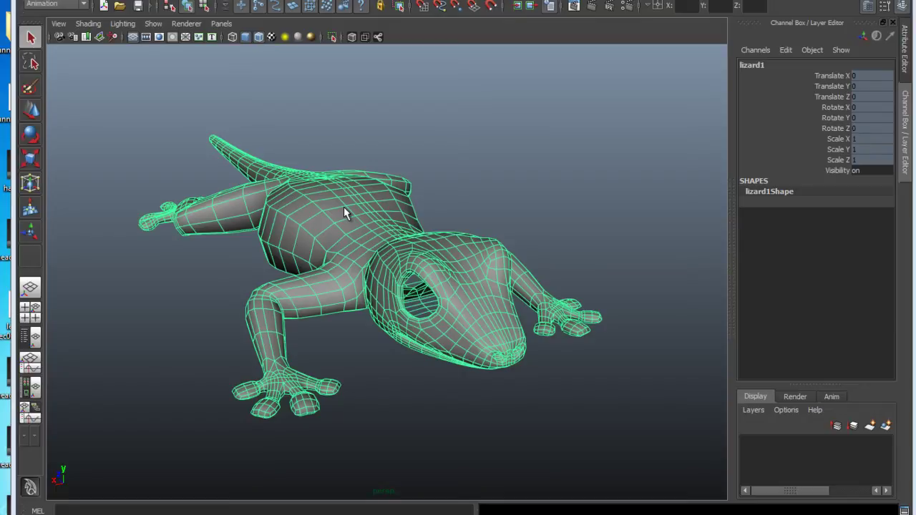
Step: Narrow the perspective view to reveal the lizard's UV layout beside it
alt+drag(436, 203, 486, 195)
scroll(486, 195, down, 3)
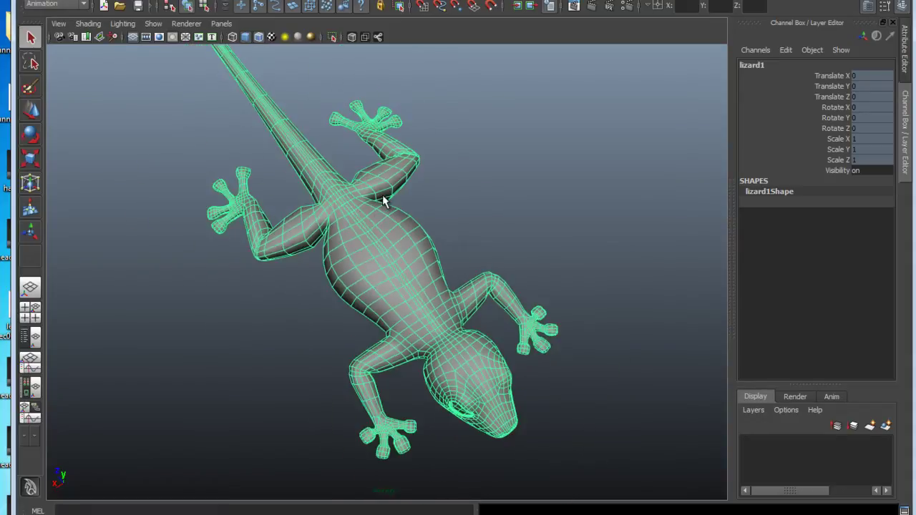
alt+drag(515, 262, 493, 217)
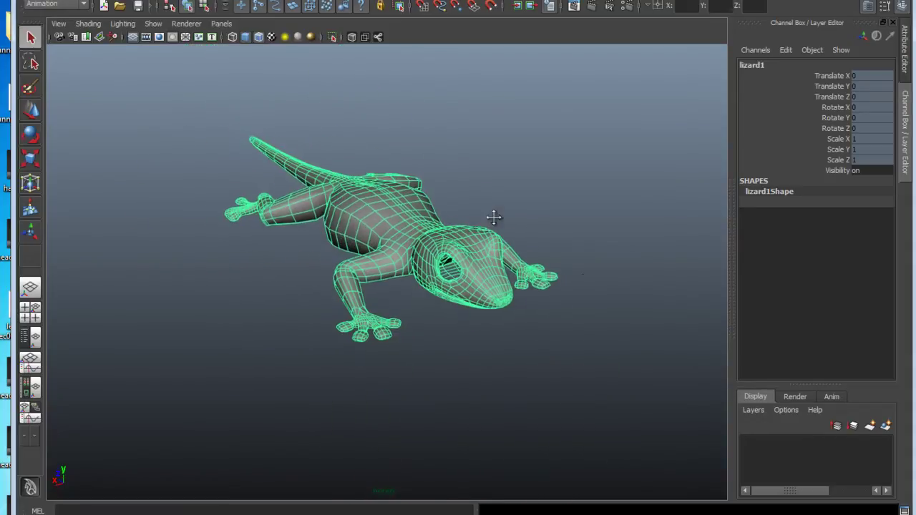
alt+middle_drag(493, 216, 491, 244)
alt+right_drag(491, 244, 548, 247)
alt+drag(548, 247, 513, 247)
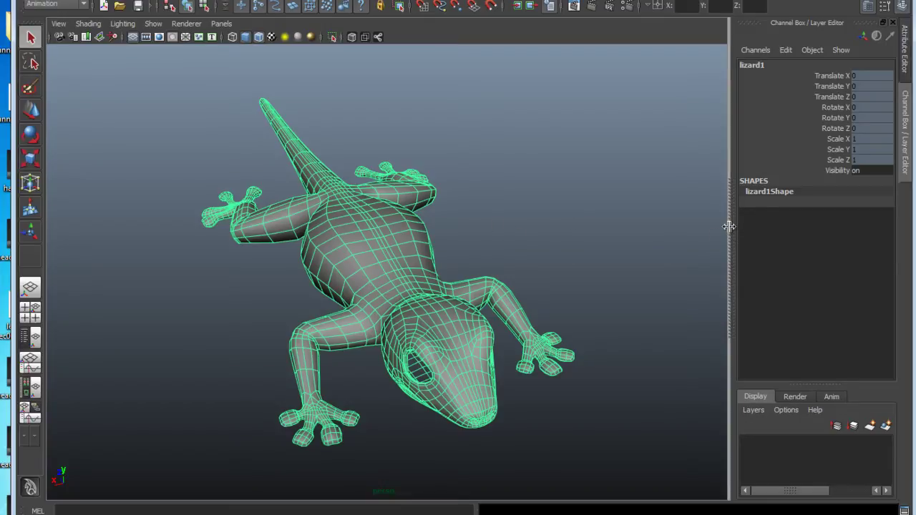
drag(729, 226, 449, 226)
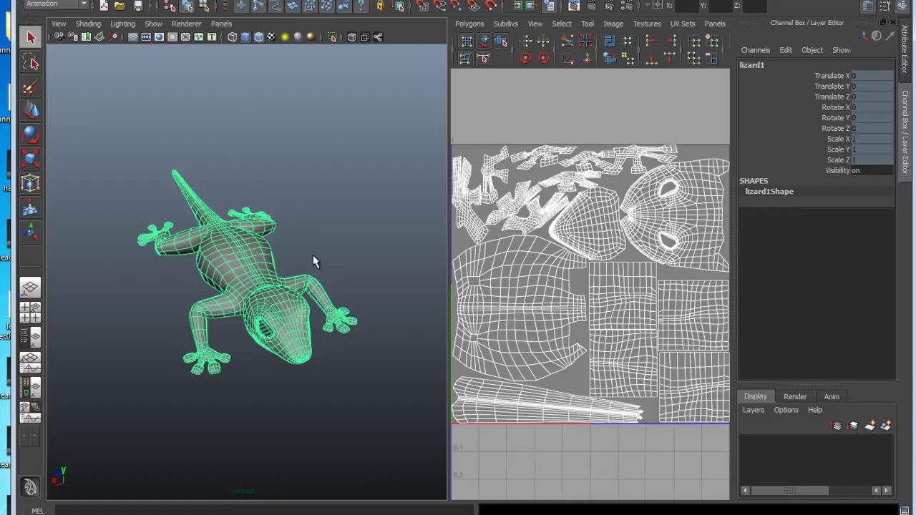
Step: Examine the lizard model from the front, above and low angles alongside its UV layout
alt+drag(298, 267, 295, 258)
alt+right_drag(295, 258, 352, 285)
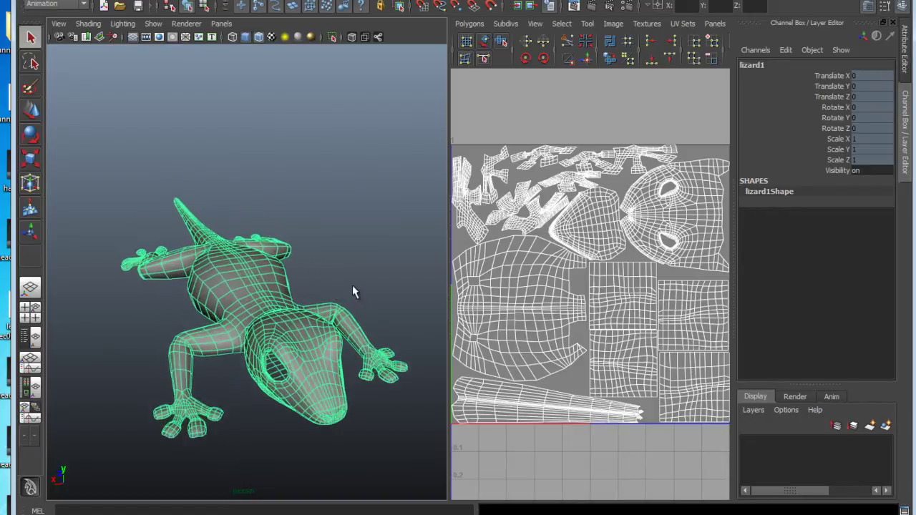
alt+drag(351, 285, 333, 288)
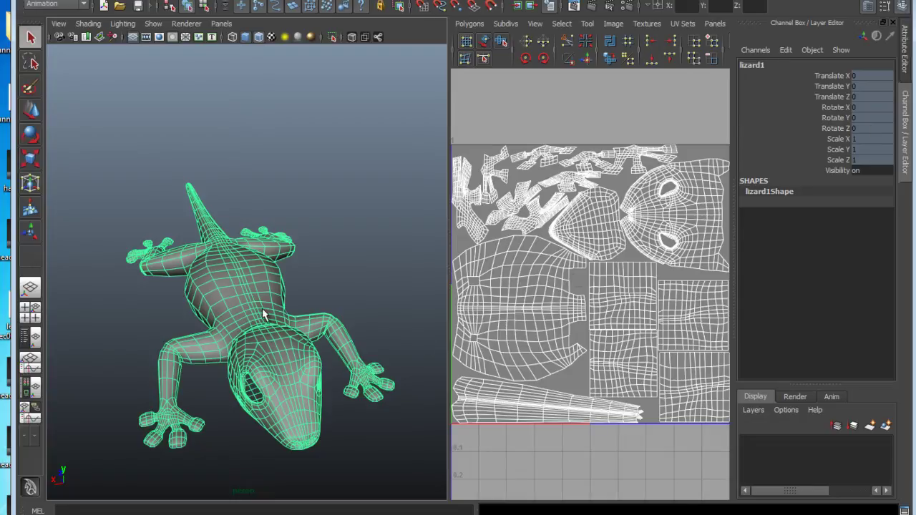
alt+drag(262, 315, 320, 323)
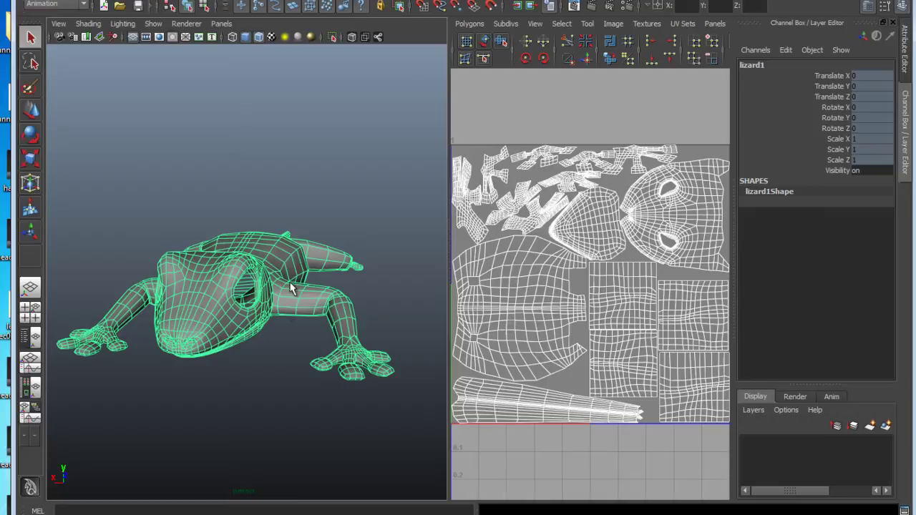
alt+drag(298, 293, 261, 309)
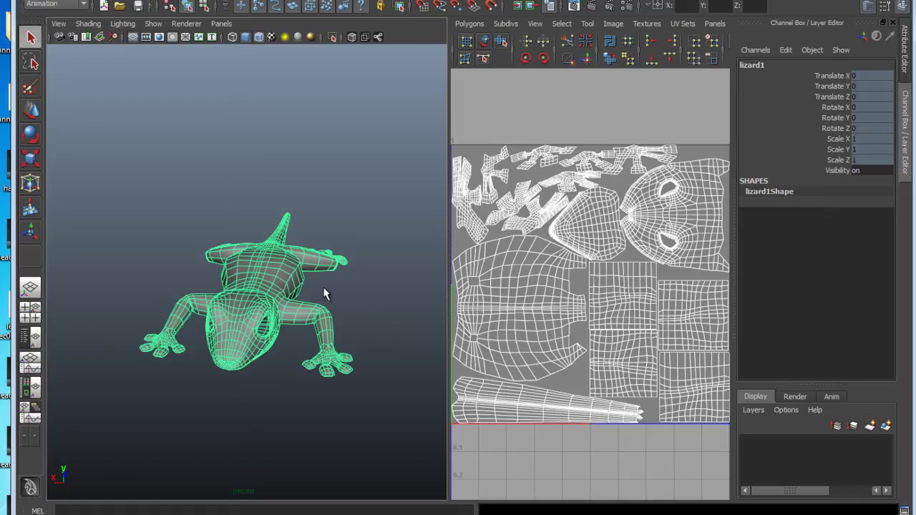
mouse_move(307, 283)
alt+mouse_down()
mouse_move(276, 280)
mouse_move(332, 295)
mouse_move(307, 300)
alt+mouse_up()
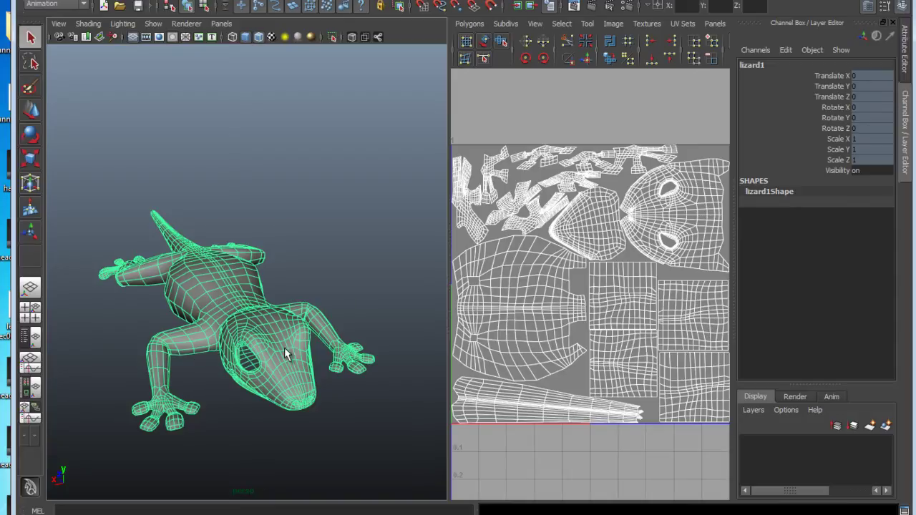
Step: Select the vertices around the front leg's elbow to locate them in the UV layout
alt+right_drag(284, 347, 276, 348)
alt+drag(276, 347, 274, 313)
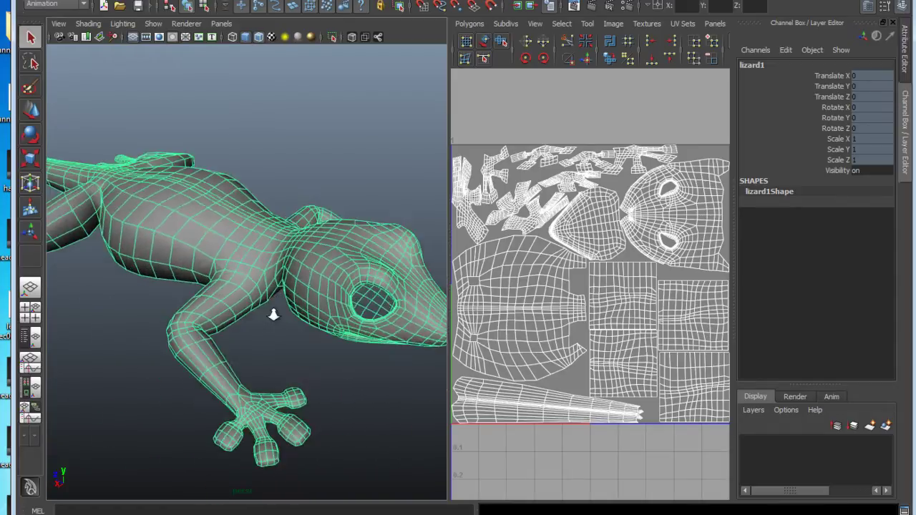
alt+right_drag(274, 313, 320, 322)
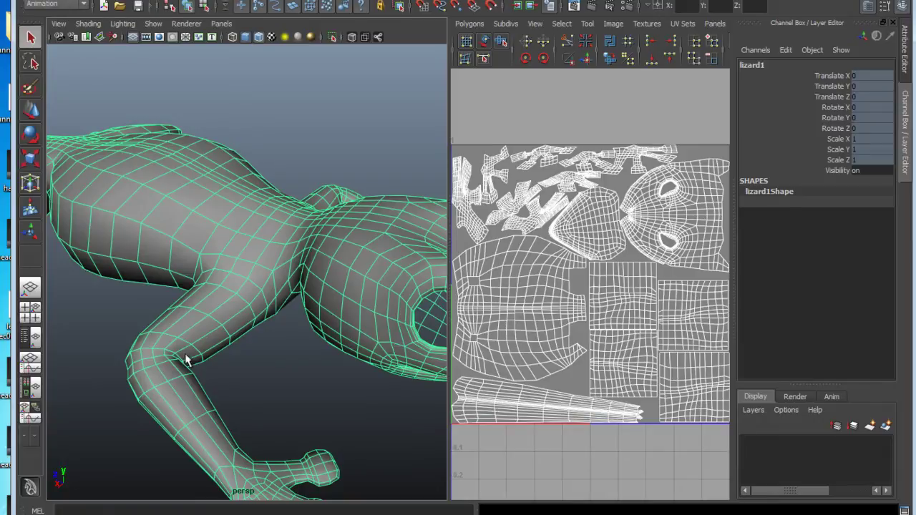
key(F9)
drag(113, 344, 255, 396)
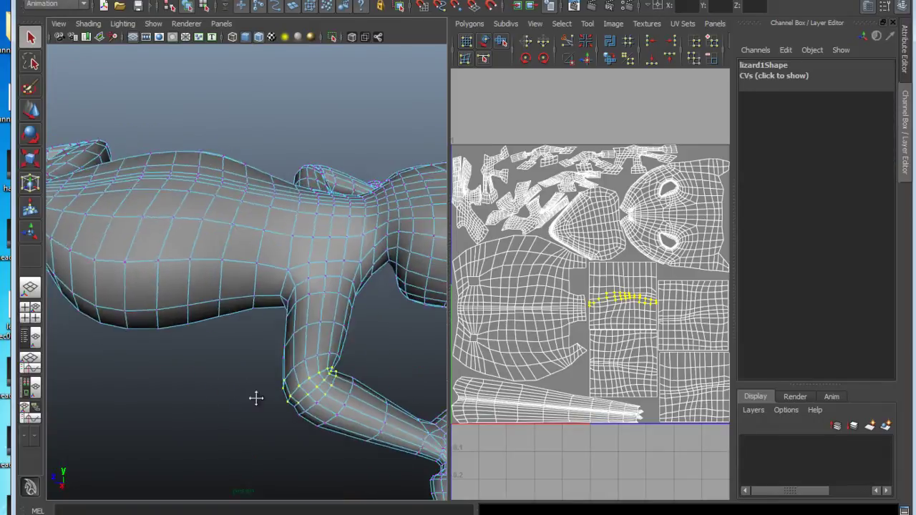
alt+middle_drag(256, 397, 212, 392)
alt+right_drag(212, 392, 260, 409)
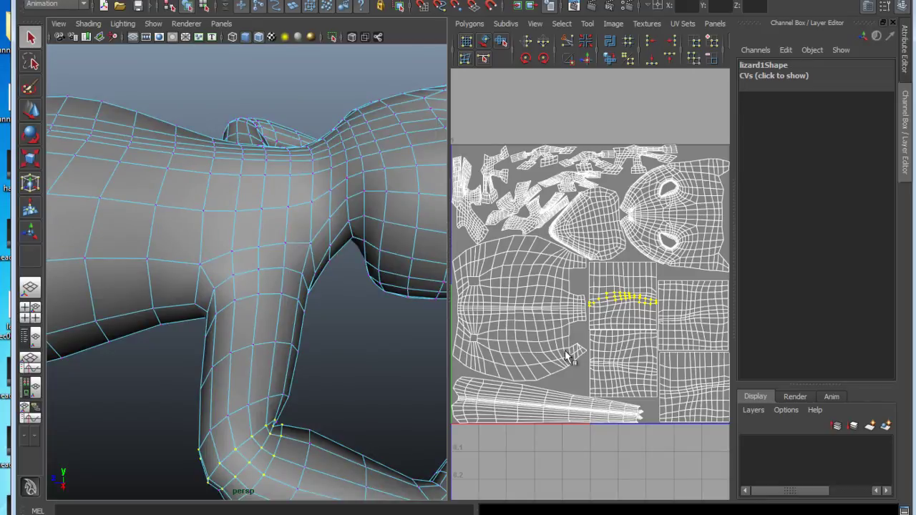
Step: Examine the mesh topology along the front leg from the elbow up to the shoulder
scroll(298, 389, down, 5)
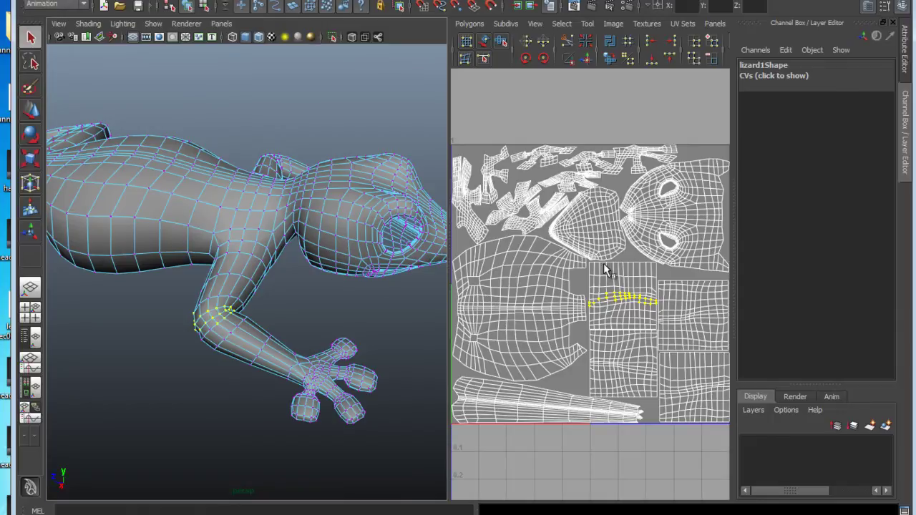
alt+drag(308, 320, 235, 294)
alt+drag(174, 237, 248, 262)
alt+right_drag(249, 262, 275, 263)
alt+drag(274, 263, 299, 285)
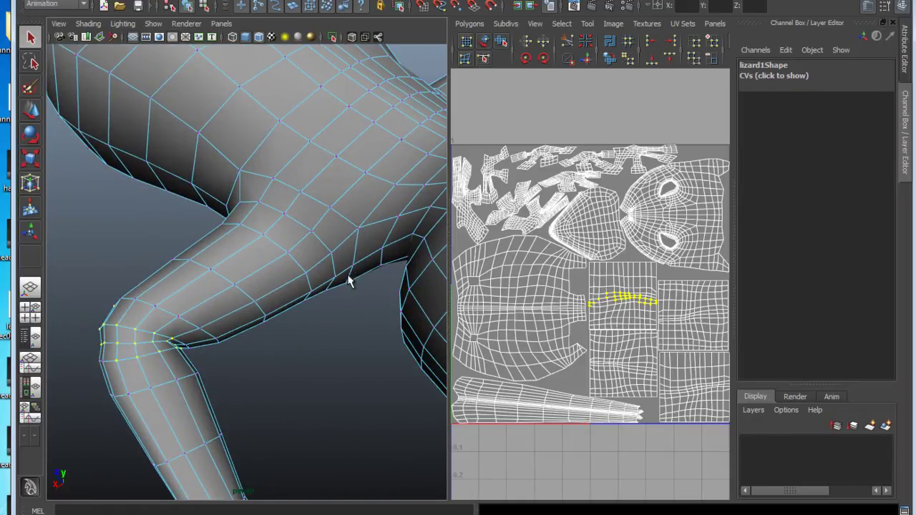
alt+drag(351, 276, 253, 248)
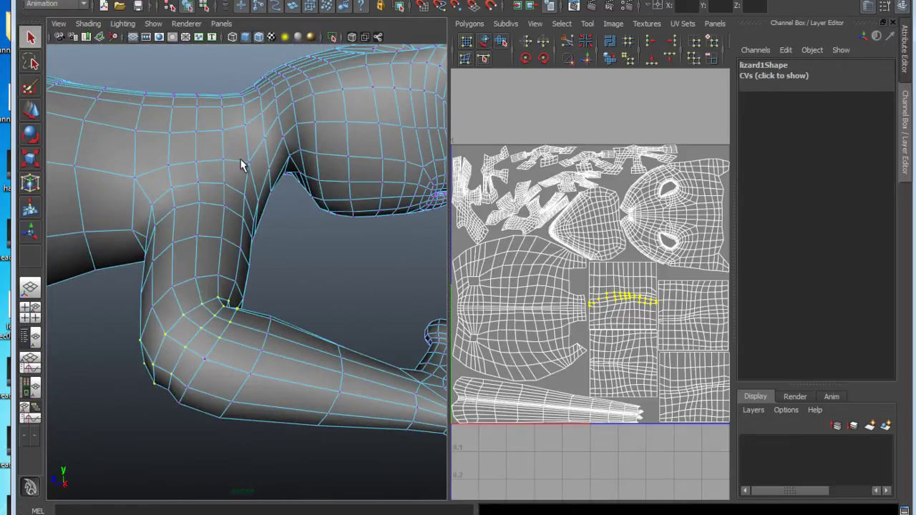
alt+drag(269, 202, 292, 215)
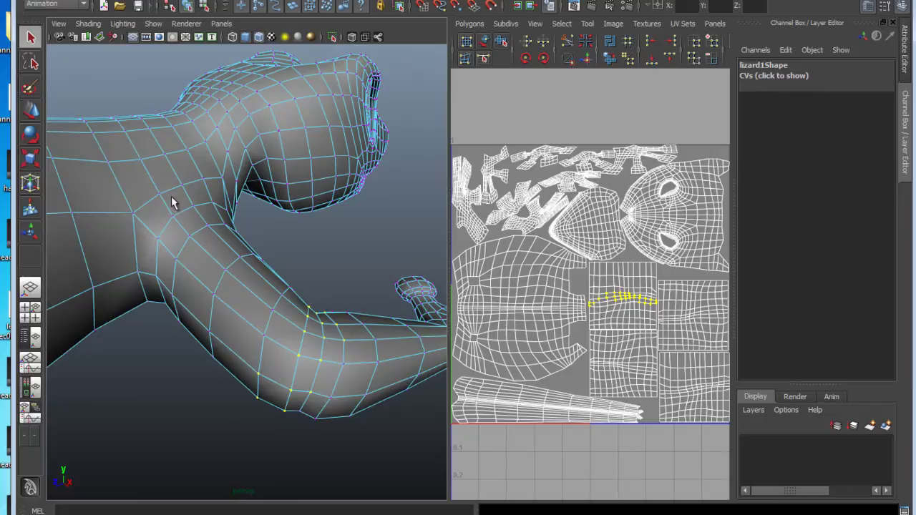
alt+drag(162, 273, 196, 265)
scroll(196, 243, up, 3)
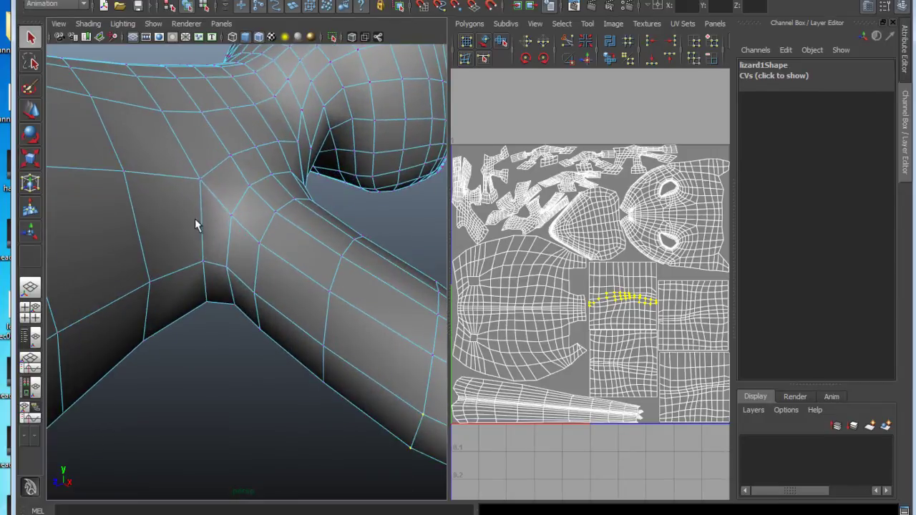
Step: Select single vertices at the front leg's shoulder junction and along the flank to check how many edges meet there
click(201, 182)
click(202, 182)
alt+drag(259, 241, 281, 252)
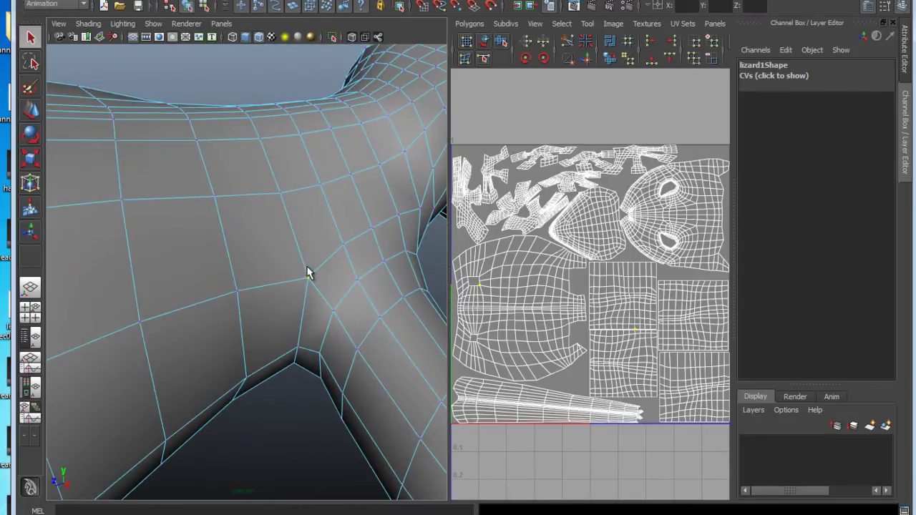
click(308, 276)
alt+drag(336, 304, 335, 298)
alt+right_drag(335, 298, 297, 285)
click(149, 275)
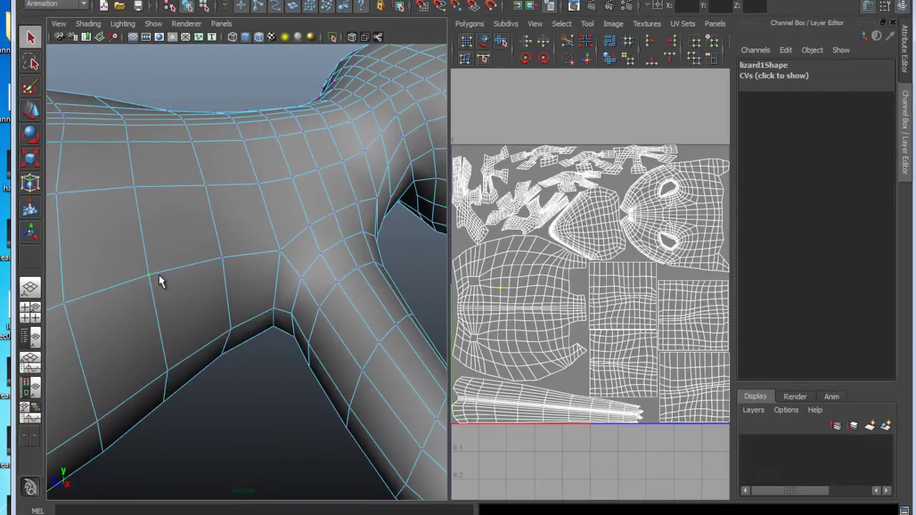
alt+drag(159, 281, 246, 256)
click(208, 283)
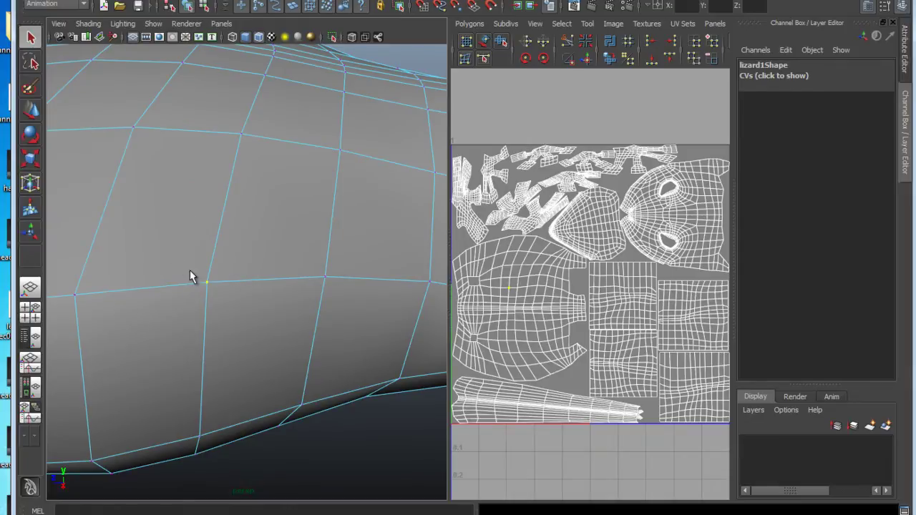
Step: Inspect the shoulder and head topology, selecting a vertex above the eye, and clear the selection
alt+drag(308, 274, 282, 289)
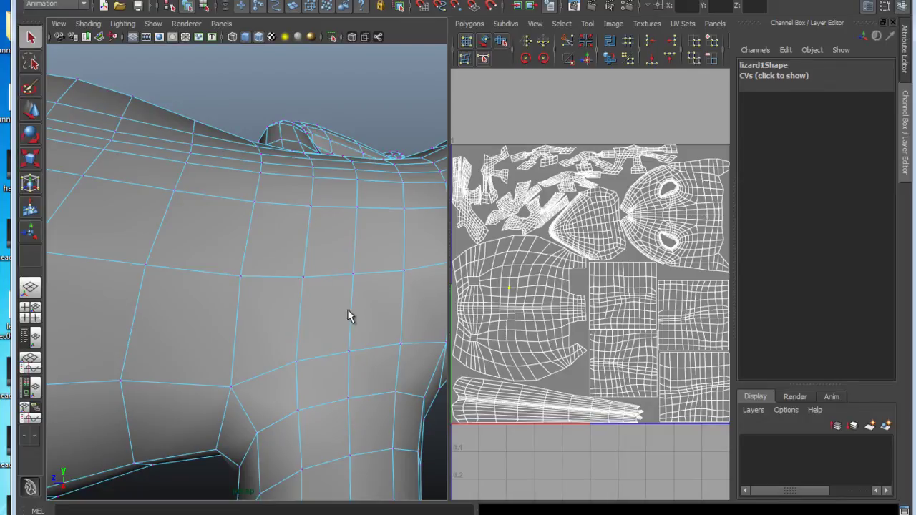
alt+middle_drag(397, 385, 346, 294)
alt+right_drag(346, 294, 289, 287)
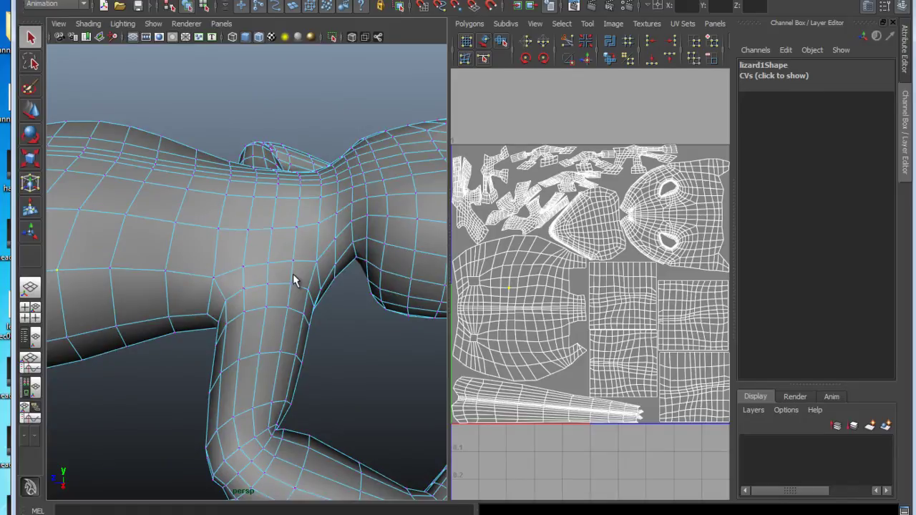
alt+middle_drag(317, 280, 269, 302)
alt+drag(272, 287, 290, 295)
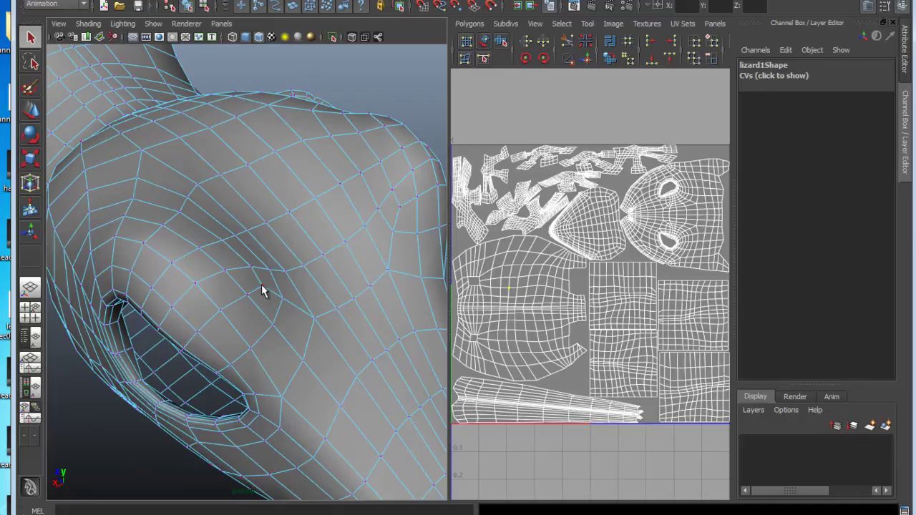
click(260, 288)
alt+drag(215, 307, 279, 293)
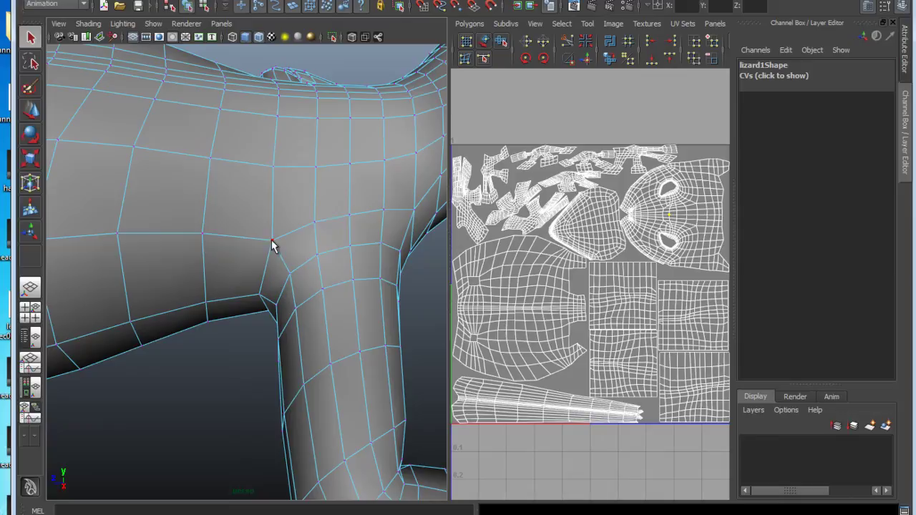
click(254, 257)
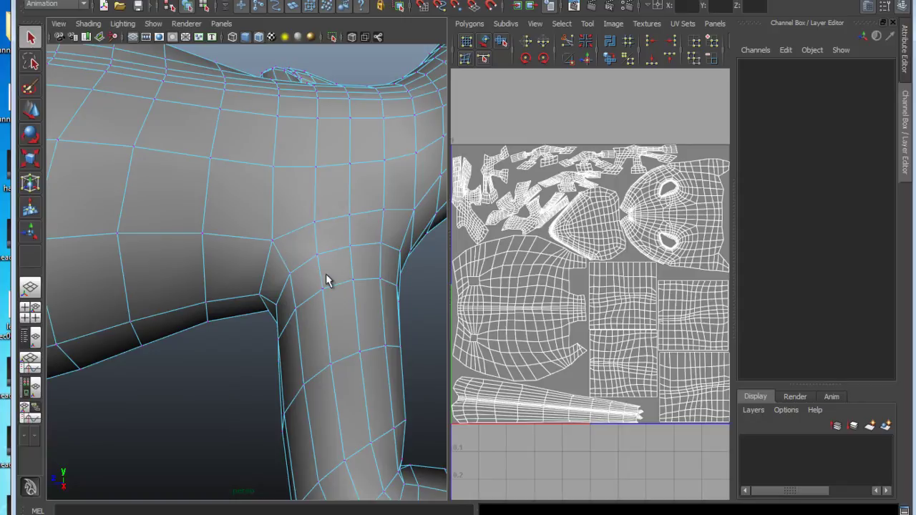
Step: Switch to edge selection and select the edge loop running across the middle of the lizard's back
alt+drag(292, 272, 276, 258)
alt+right_drag(276, 257, 241, 253)
alt+drag(241, 254, 210, 276)
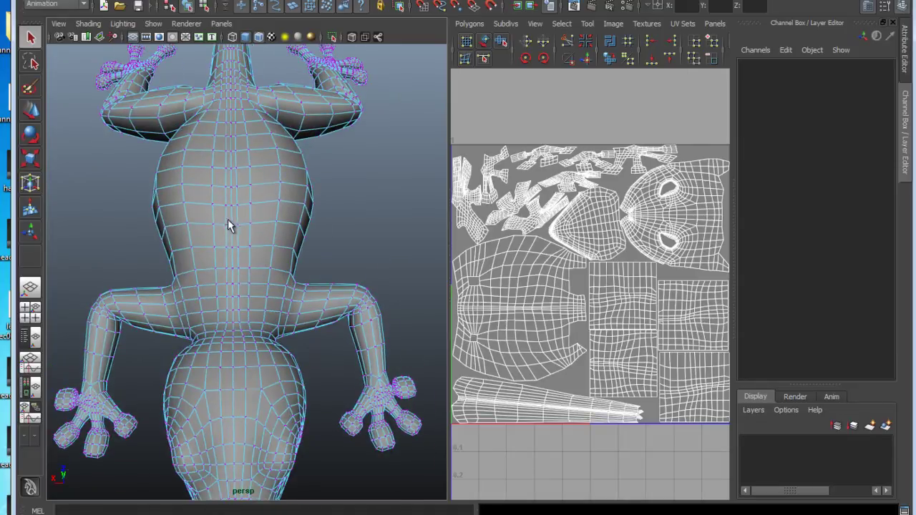
alt+middle_drag(227, 219, 262, 303)
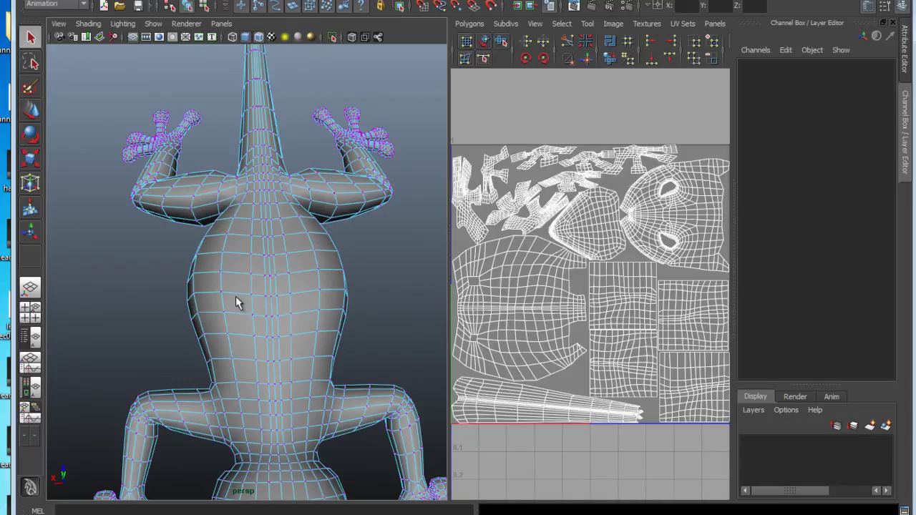
right_drag(237, 293, 245, 279)
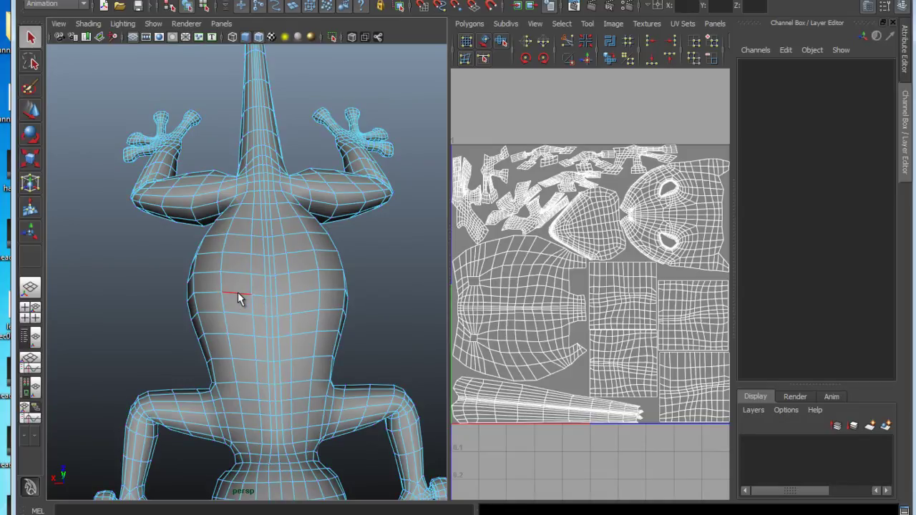
double_click(238, 294)
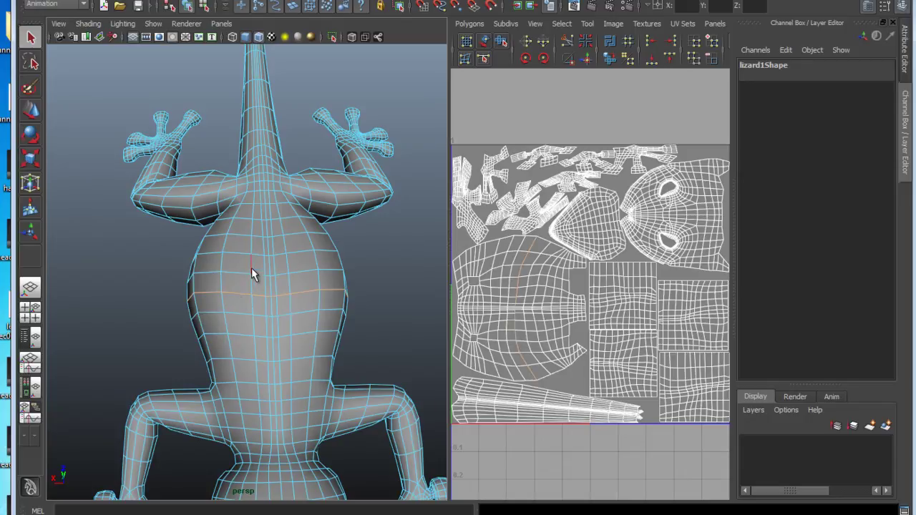
Step: Select the lengthwise edge loop beside the spine, inspect where it meets the head, and select the neighbouring loop nearer the centre
double_click(251, 266)
alt+drag(282, 342, 283, 309)
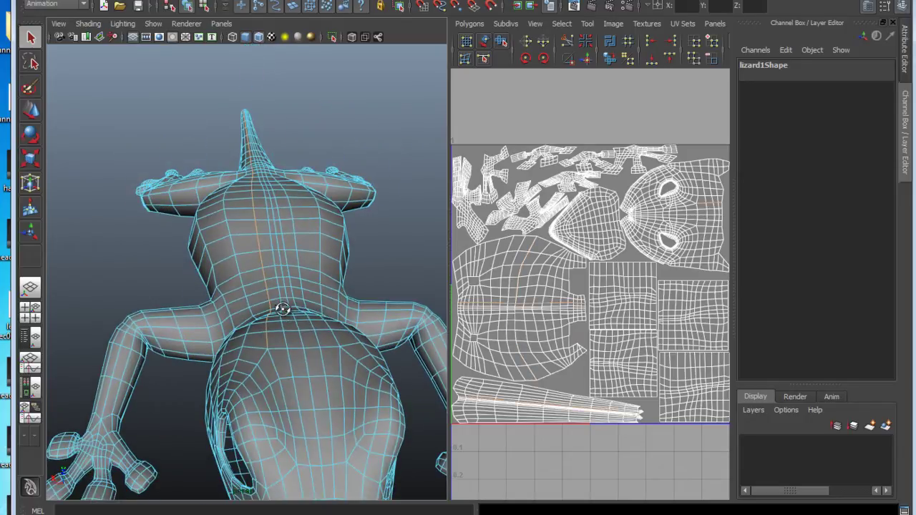
alt+drag(305, 369, 308, 322)
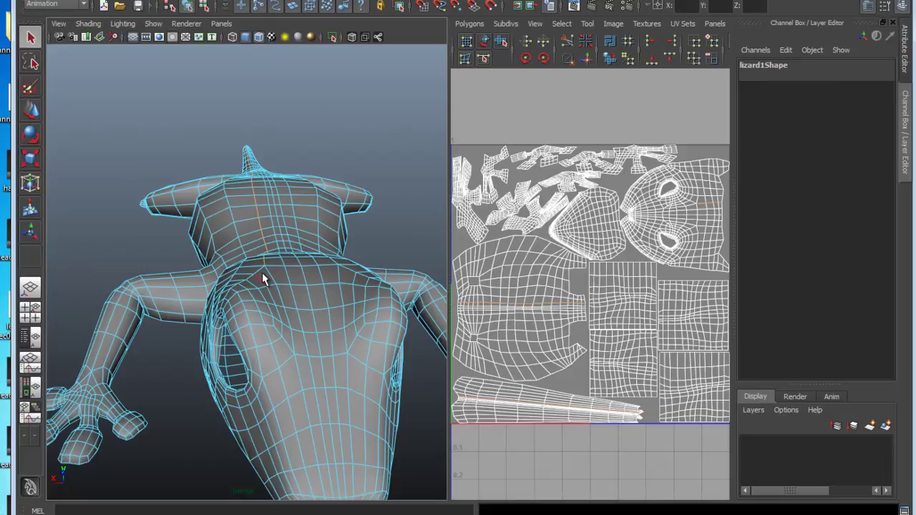
alt+drag(264, 281, 266, 322)
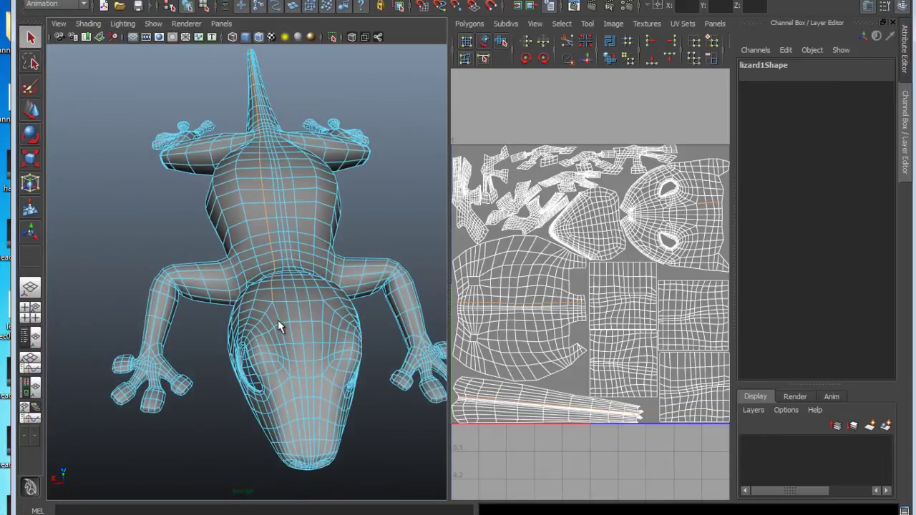
alt+drag(277, 324, 285, 337)
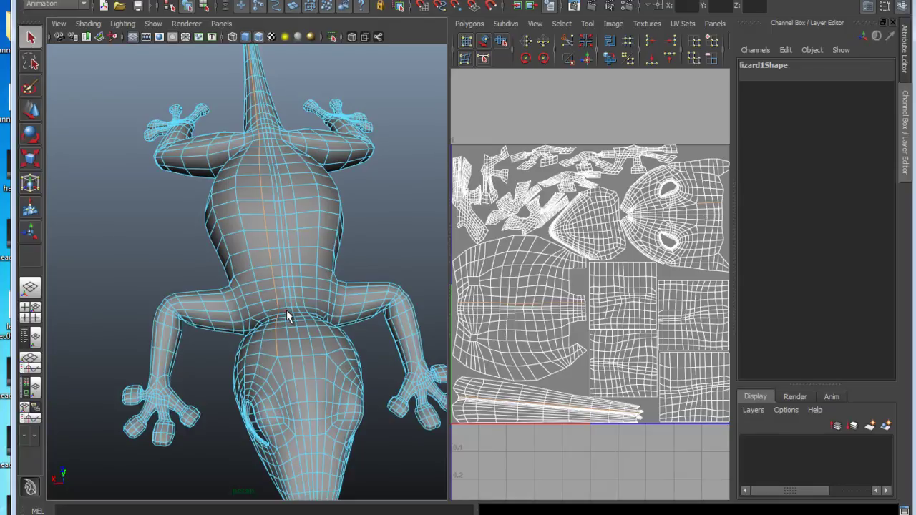
double_click(285, 303)
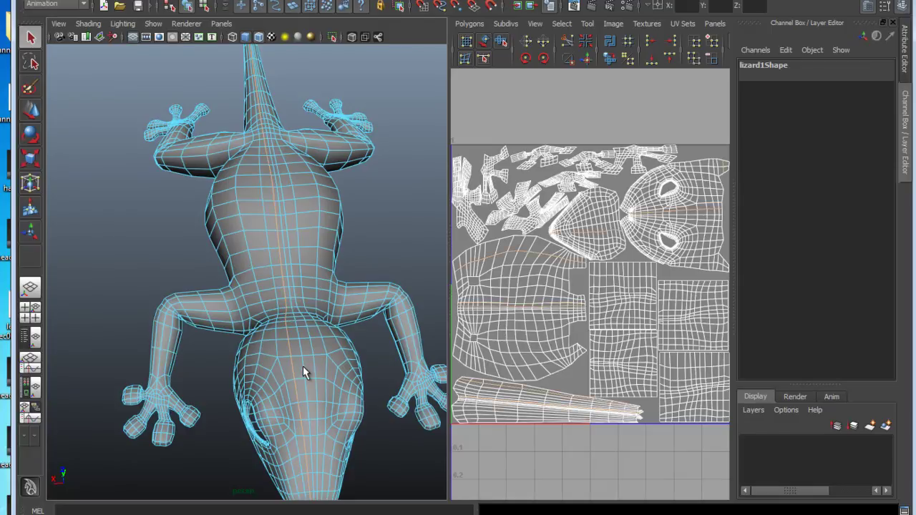
Step: Select the edge loop running across the shoulders and down both front legs, and inspect it from above against the back, head and tail
alt+drag(304, 362, 280, 342)
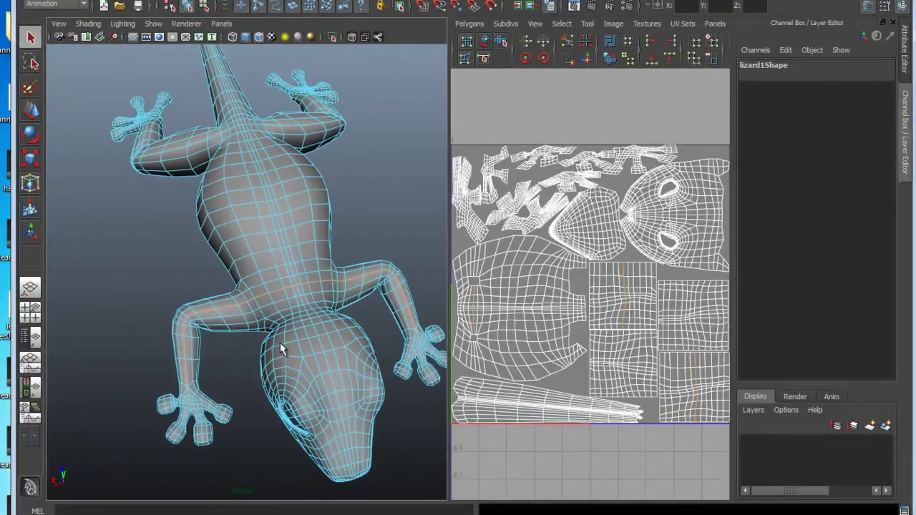
alt+right_drag(235, 241, 278, 326)
alt+middle_drag(277, 327, 294, 246)
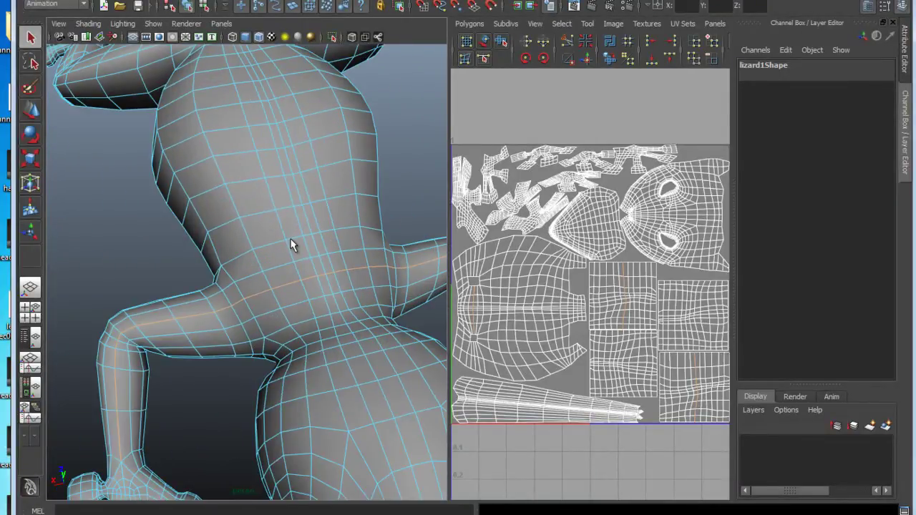
alt+middle_drag(255, 179, 269, 247)
alt+right_drag(270, 247, 260, 264)
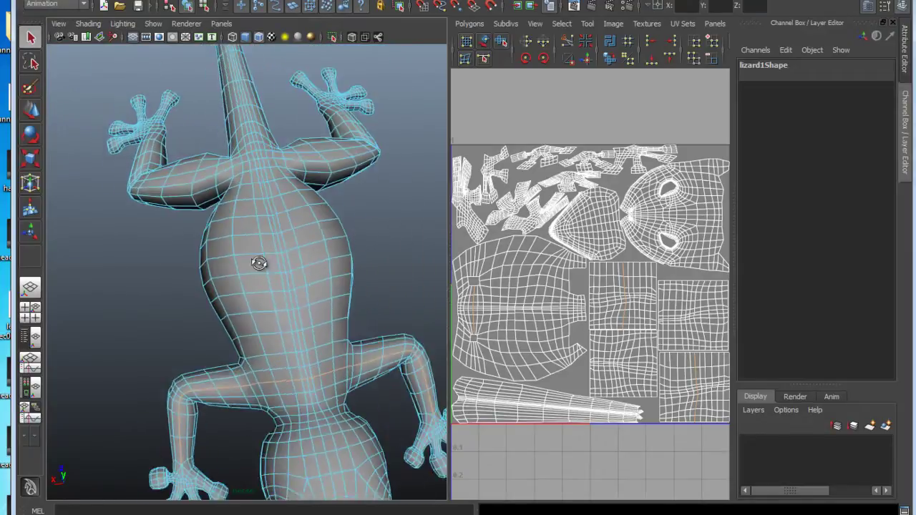
alt+middle_drag(260, 264, 281, 238)
alt+right_drag(280, 238, 252, 184)
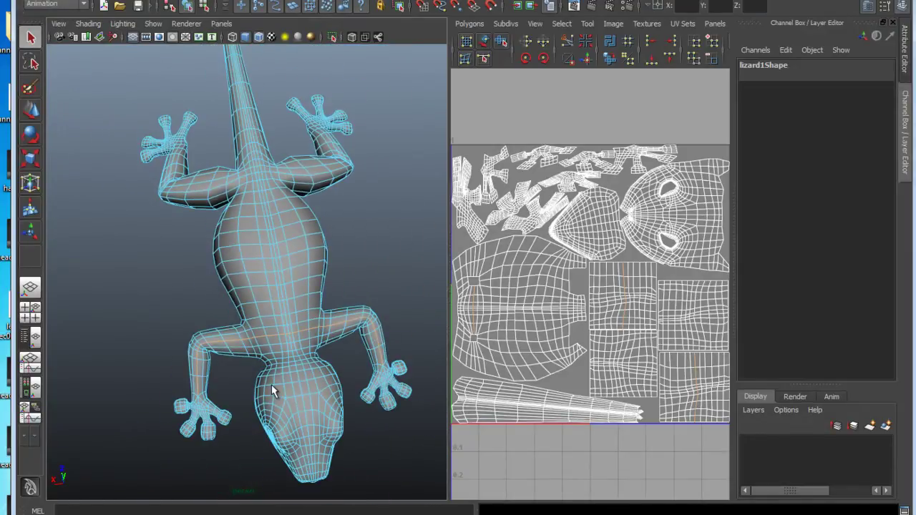
alt+drag(266, 198, 250, 139)
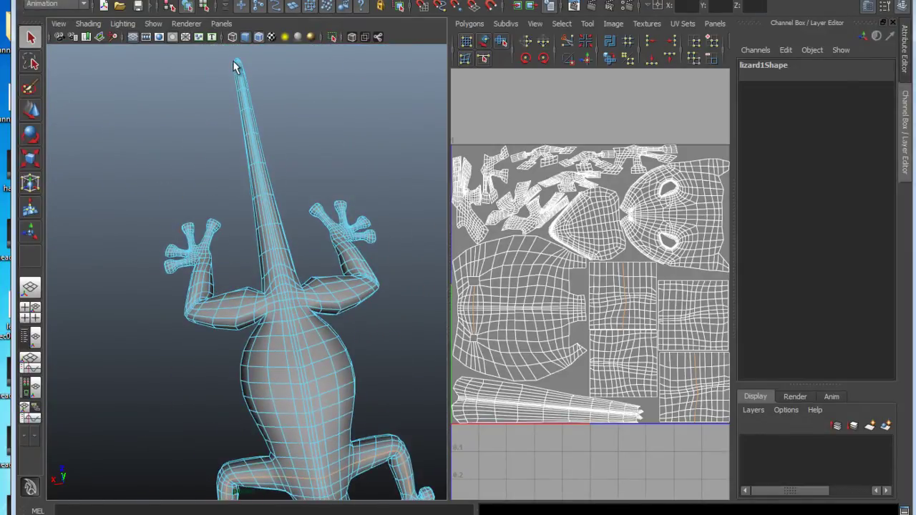
alt+drag(297, 333, 278, 357)
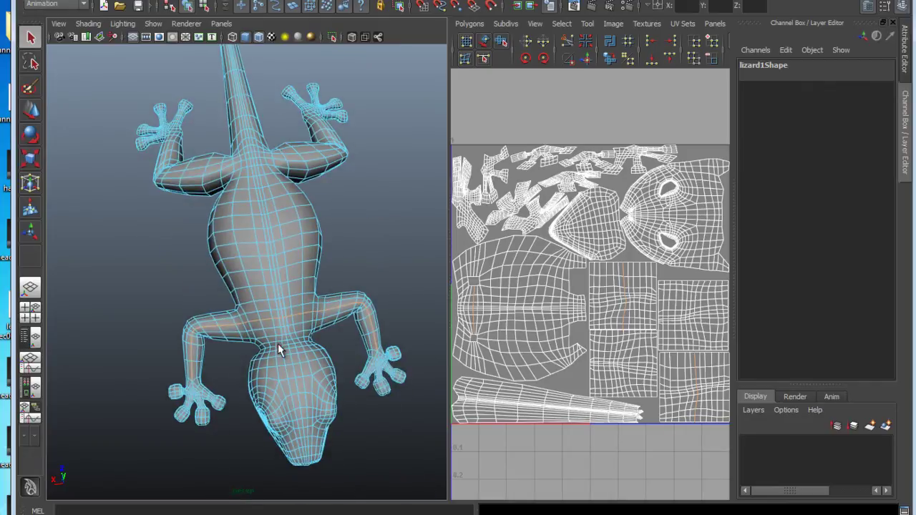
Step: Examine from the side how the selected shoulder loop flows from the body into the front leg
alt+drag(272, 290, 354, 245)
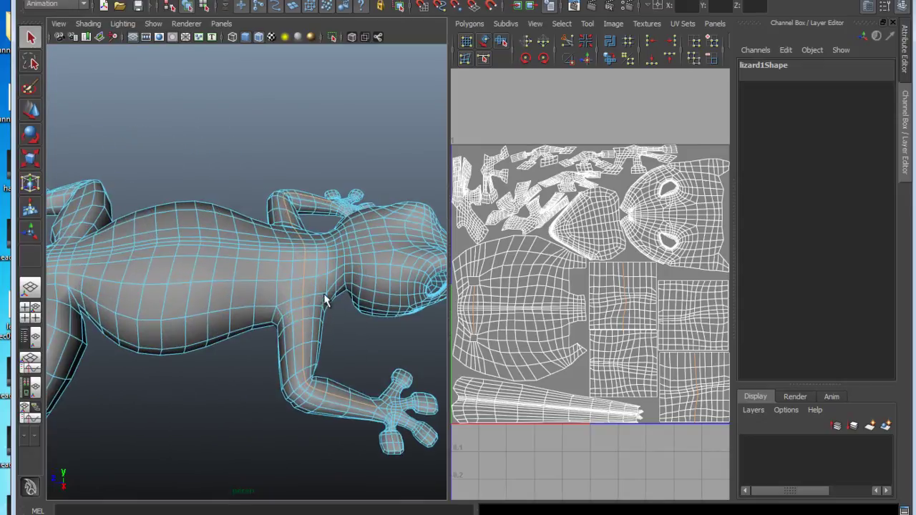
alt+drag(329, 278, 179, 253)
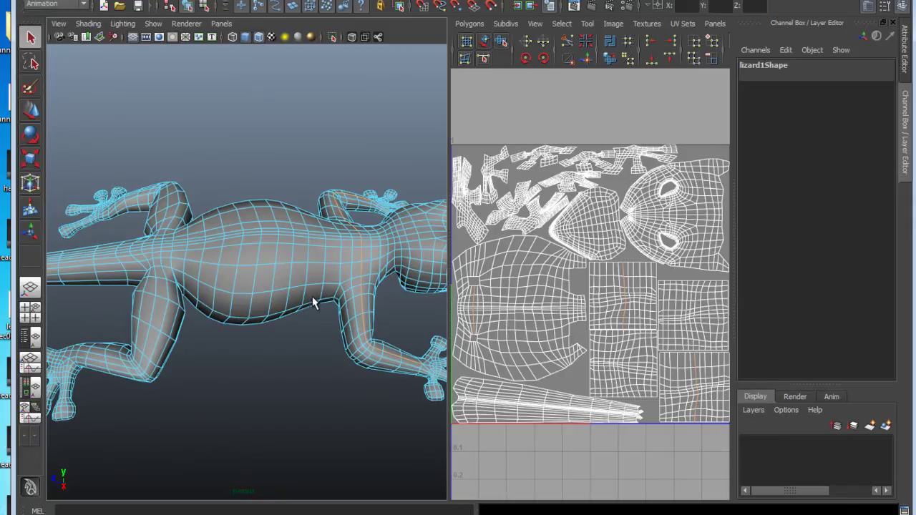
alt+drag(335, 291, 252, 286)
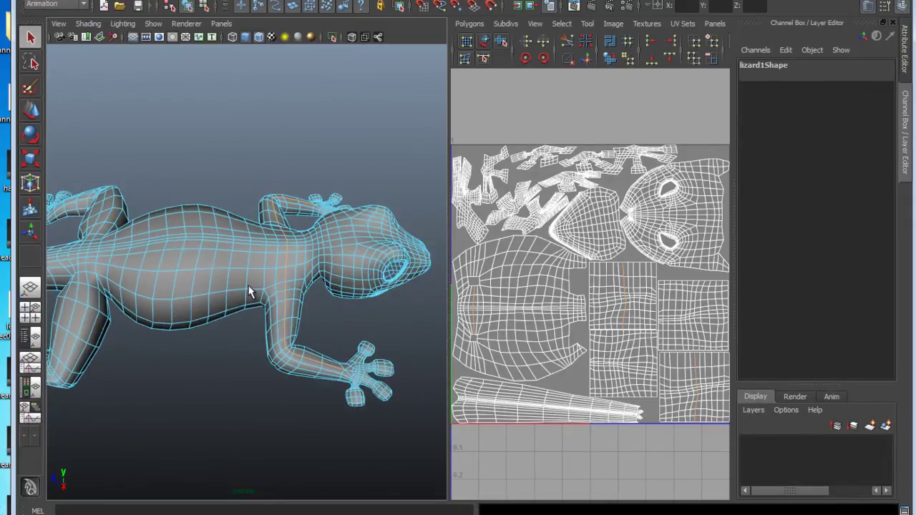
alt+middle_drag(199, 290, 216, 288)
alt+drag(216, 288, 278, 298)
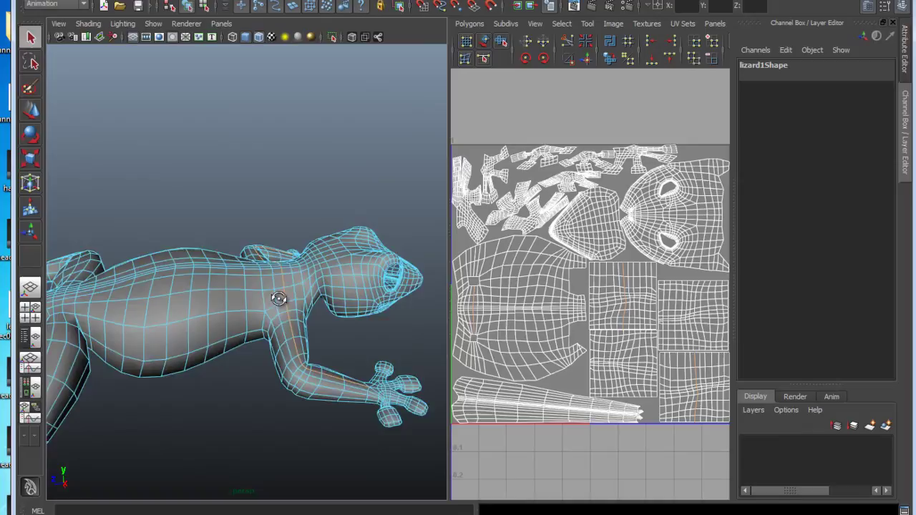
Step: Examine the edge flow on the lizard's underside, around the throat, chest and front leg junctions
alt+right_drag(278, 298, 313, 312)
alt+drag(313, 313, 227, 265)
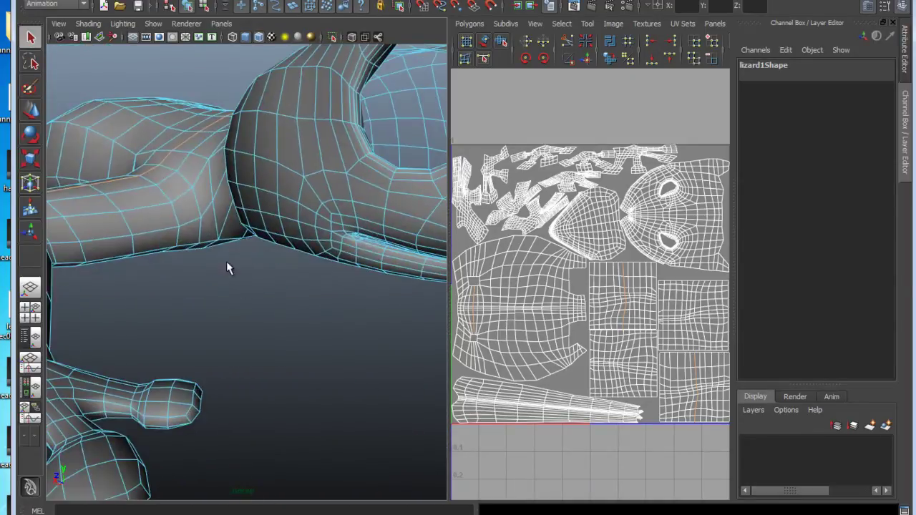
alt+middle_drag(227, 266, 243, 354)
alt+drag(243, 354, 236, 282)
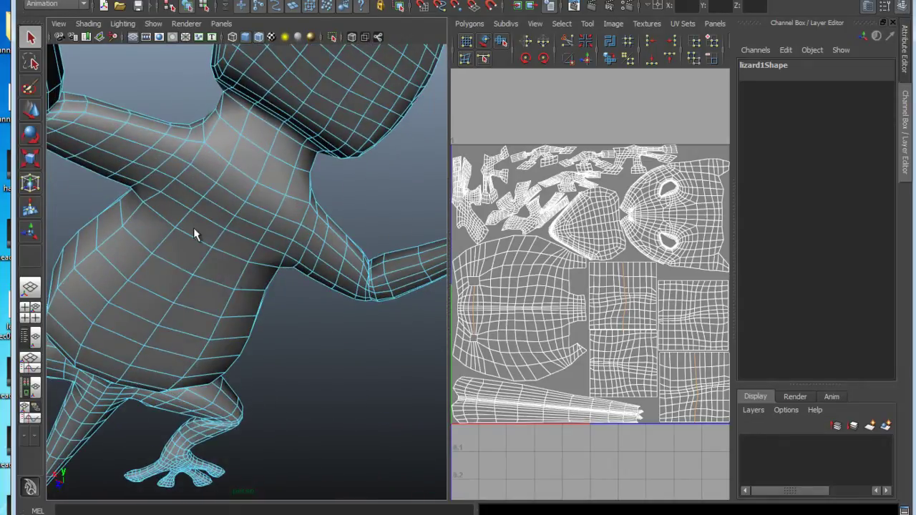
alt+drag(205, 143, 205, 166)
alt+middle_drag(205, 165, 229, 235)
alt+right_drag(229, 235, 249, 223)
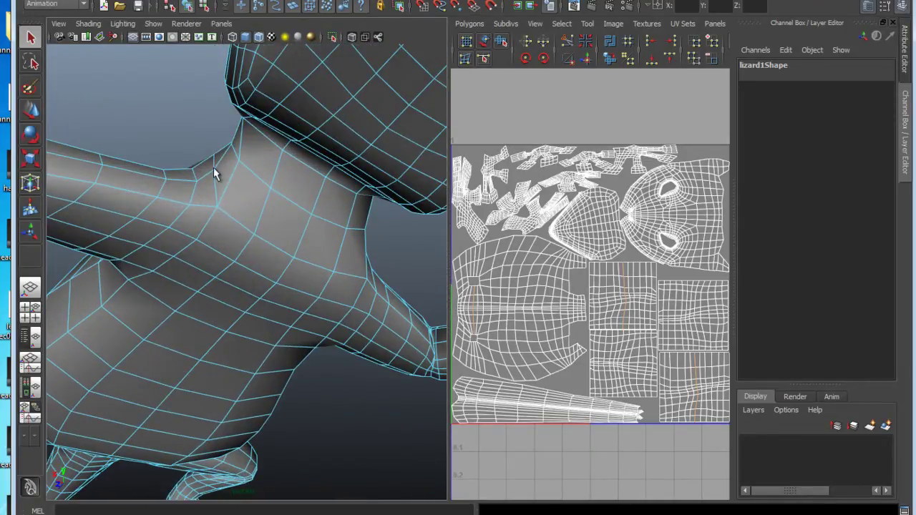
alt+drag(221, 192, 263, 211)
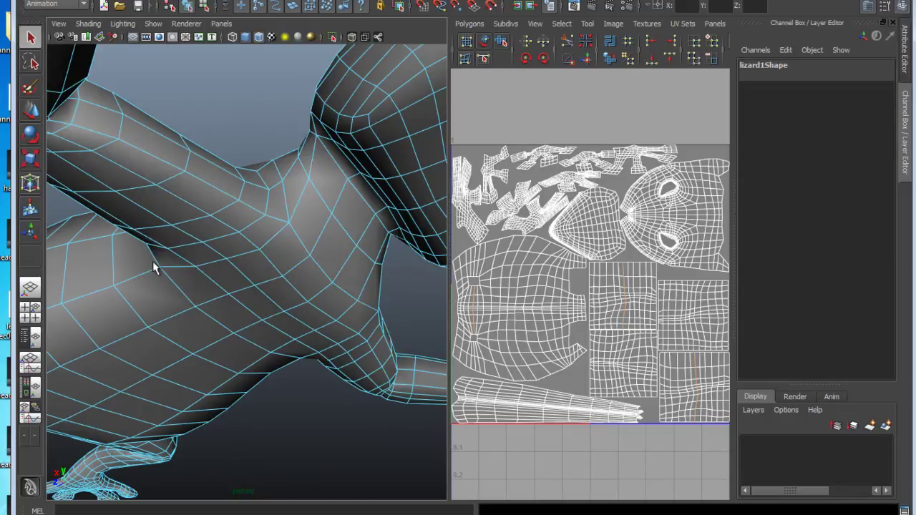
alt+drag(168, 271, 218, 262)
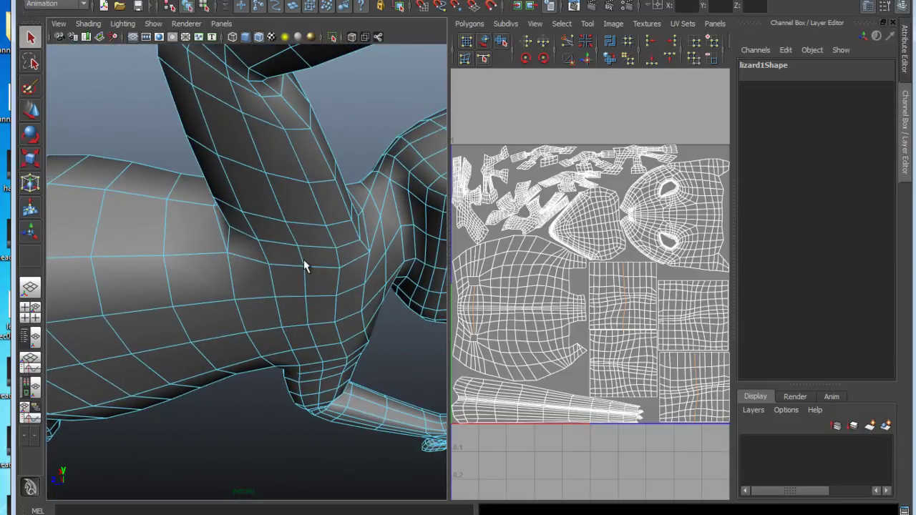
Step: Examine how the belly and flank edges run into the area behind the front leg and across the chest
alt+middle_drag(302, 262, 248, 268)
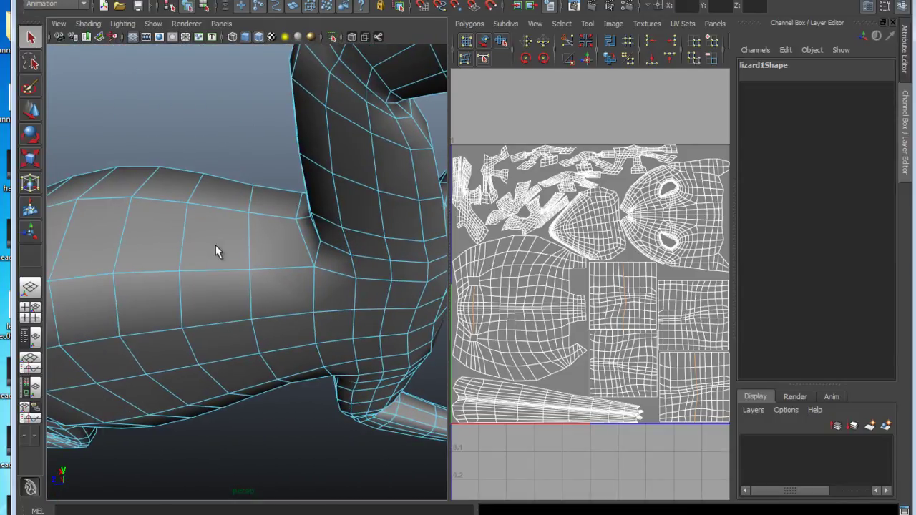
alt+drag(315, 265, 215, 272)
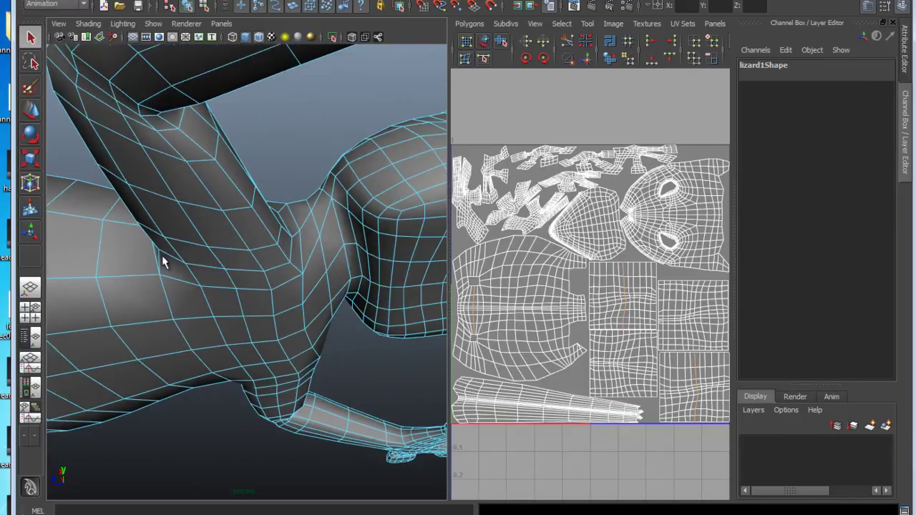
alt+drag(162, 257, 263, 259)
alt+middle_drag(263, 259, 311, 258)
alt+right_drag(311, 258, 213, 255)
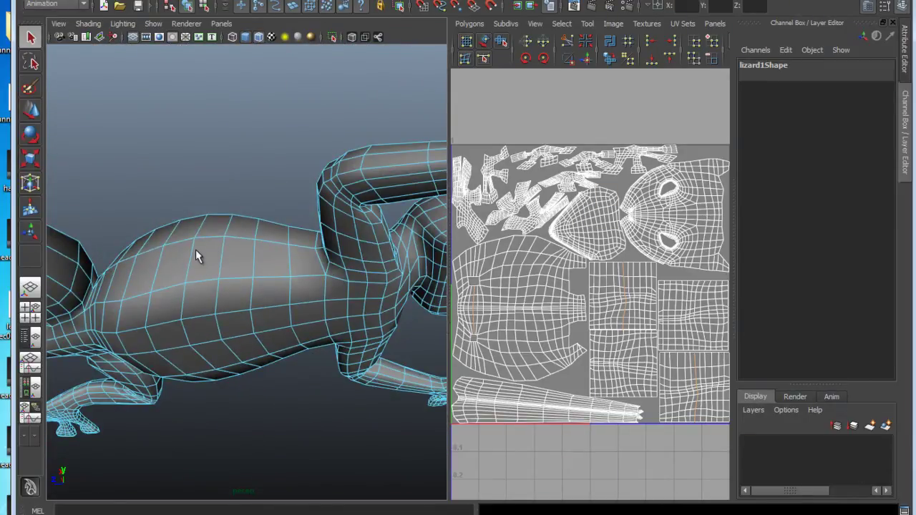
alt+drag(298, 268, 274, 270)
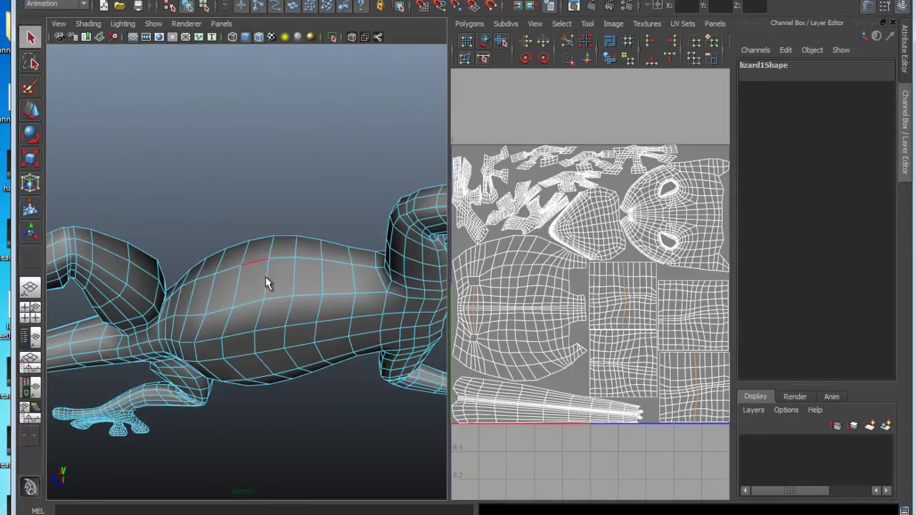
alt+middle_drag(322, 286, 228, 288)
alt+right_drag(227, 288, 307, 292)
alt+middle_drag(307, 291, 222, 290)
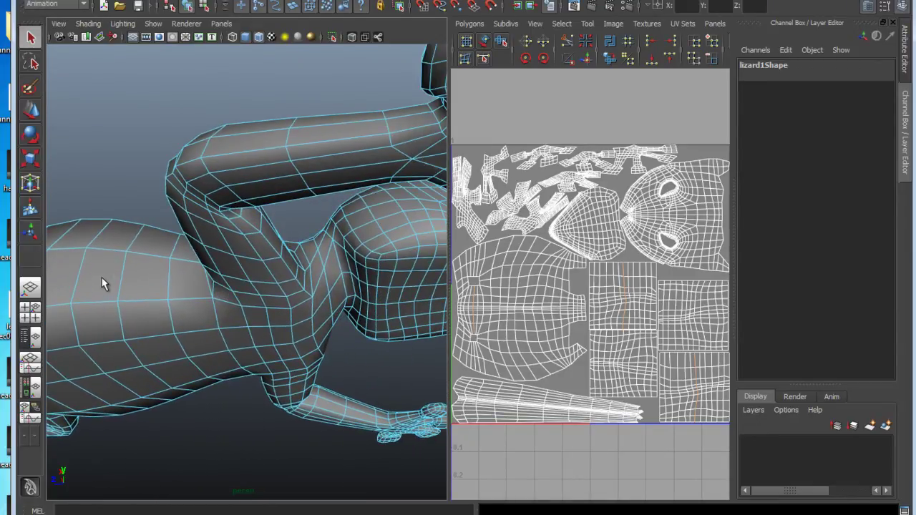
alt+drag(247, 290, 227, 279)
alt+middle_drag(227, 279, 269, 274)
alt+right_drag(269, 274, 401, 279)
alt+middle_drag(401, 279, 340, 316)
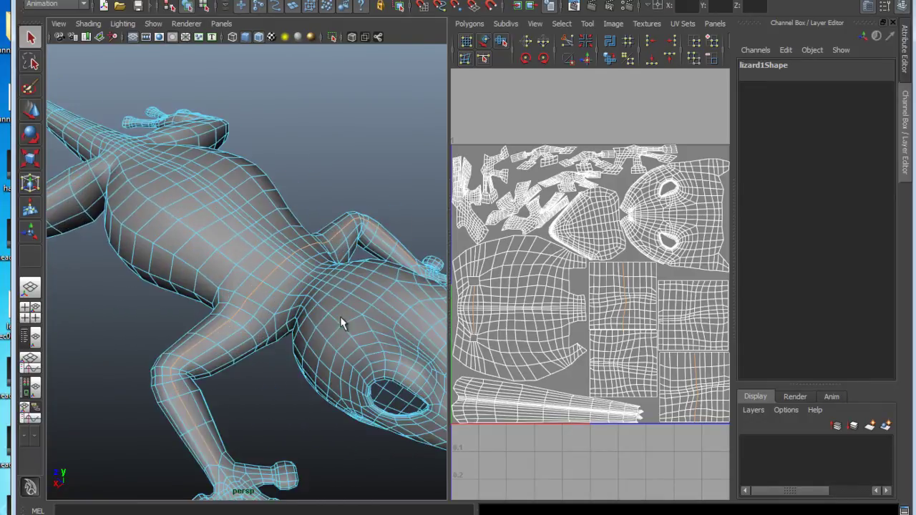